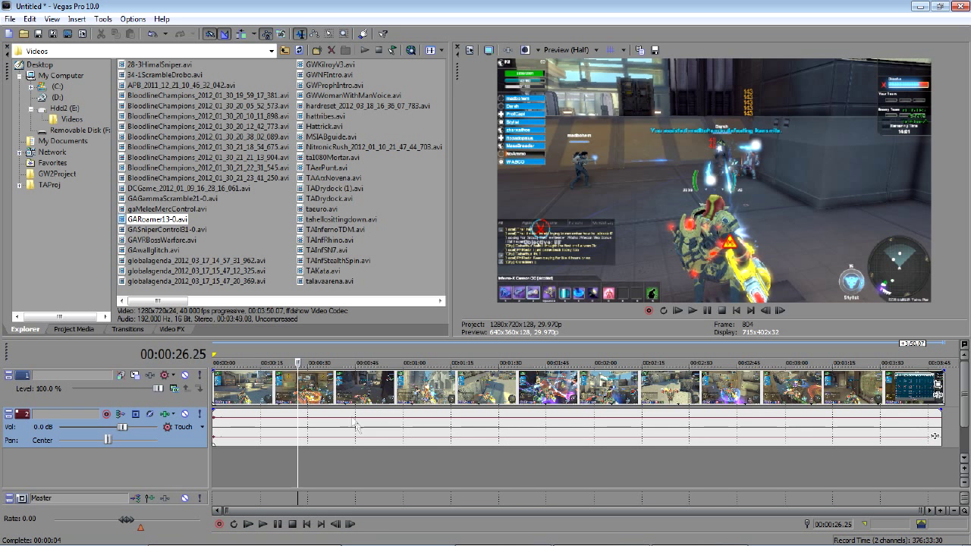
Jump the edit cursor to 00:00:00.00 at the start of the GARoamer13-0.avi clip
click(261, 383)
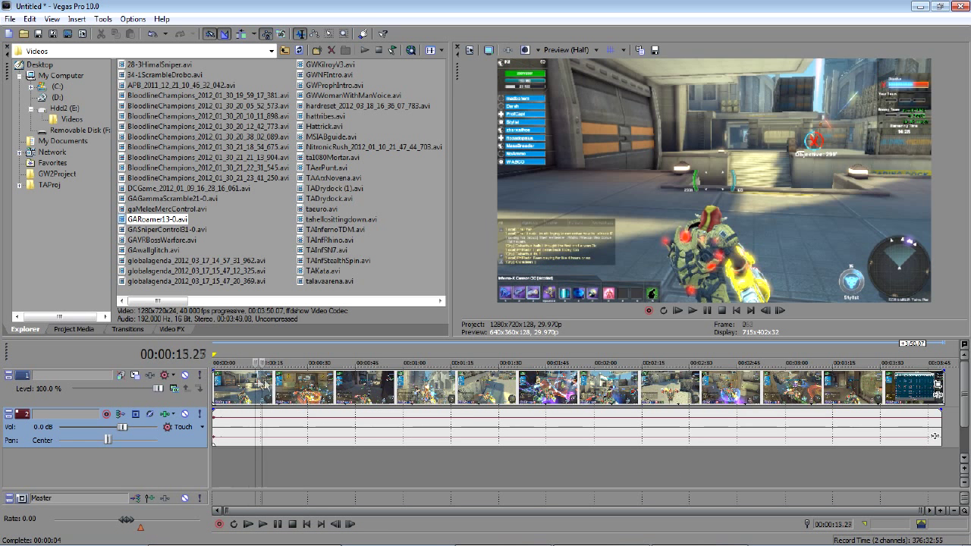
key(Home)
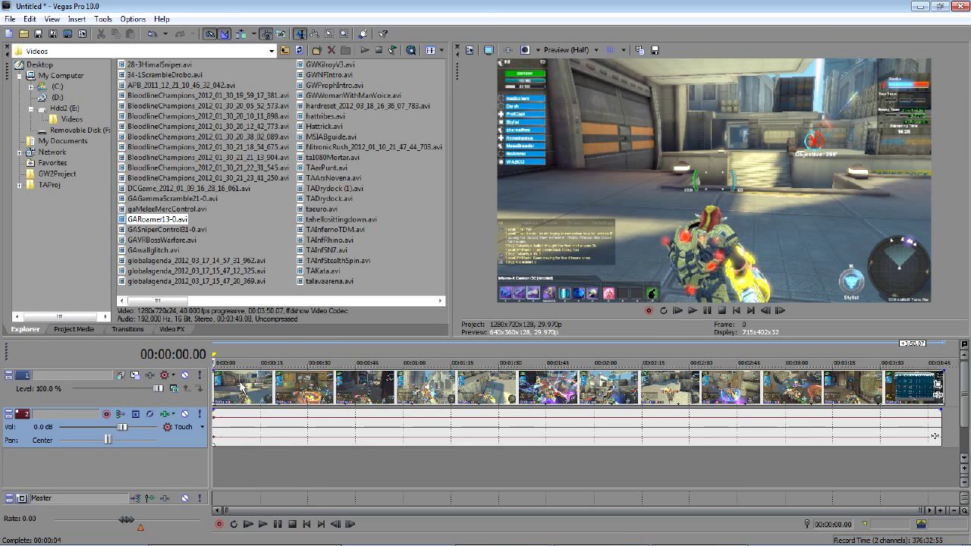
click(299, 415)
Start Render As with Sony AVC (*.mp4) as the output type and the Default Template
click(10, 18)
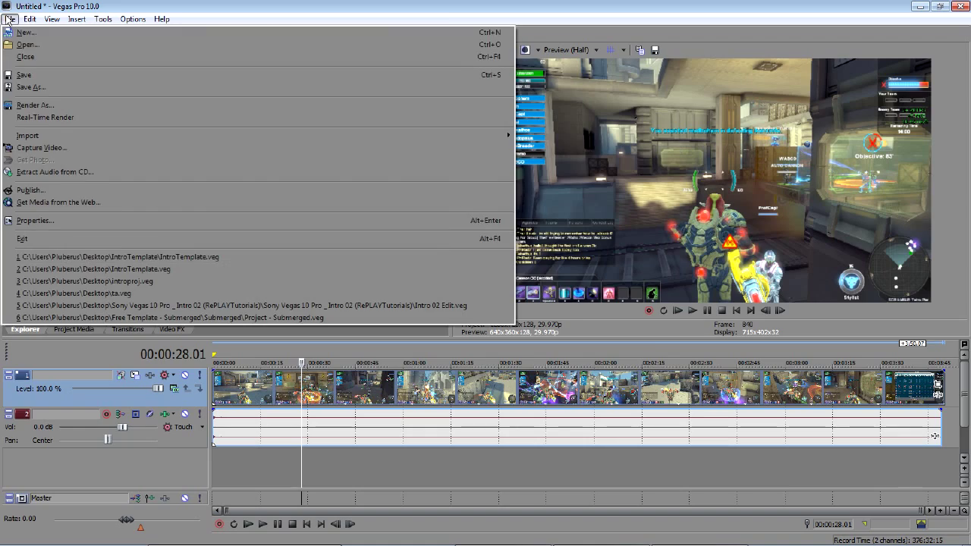
click(31, 106)
click(495, 324)
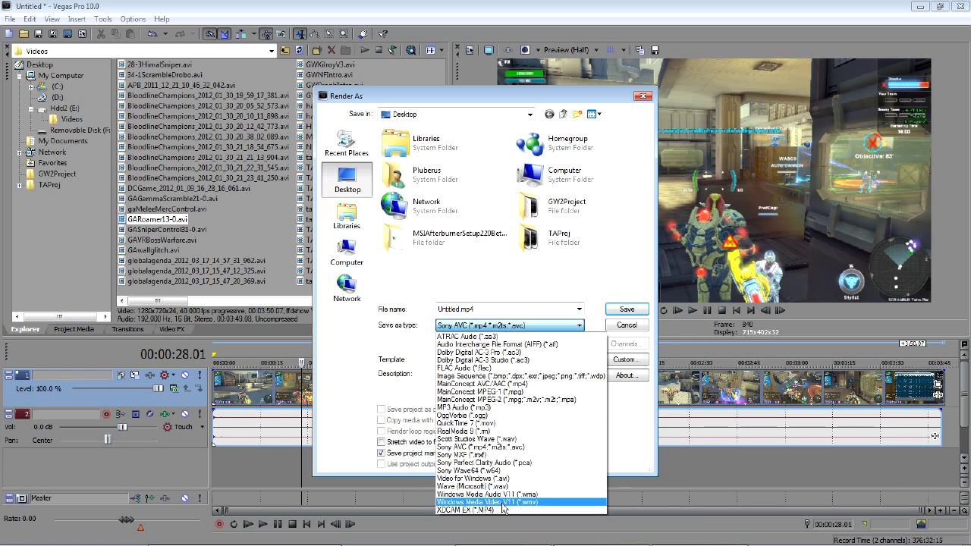
click(478, 446)
click(539, 362)
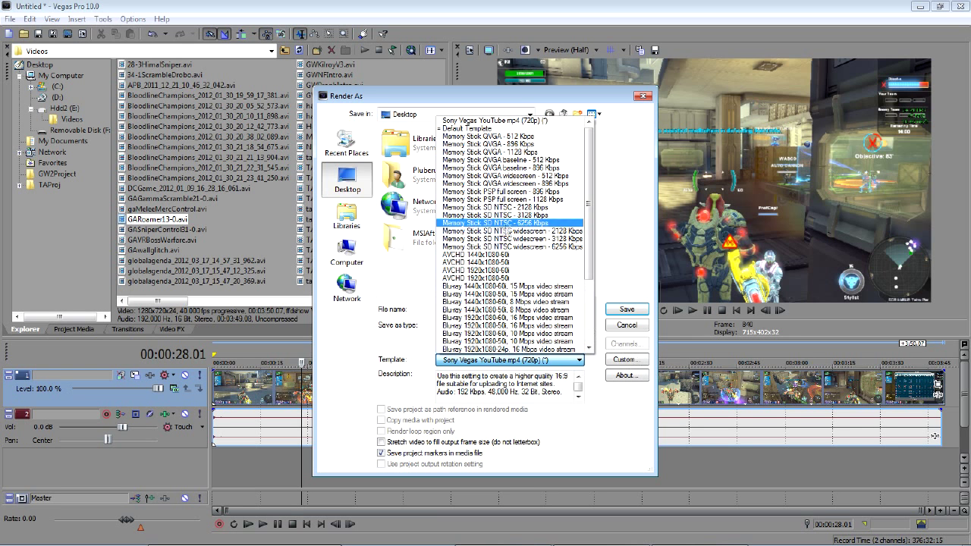
click(488, 129)
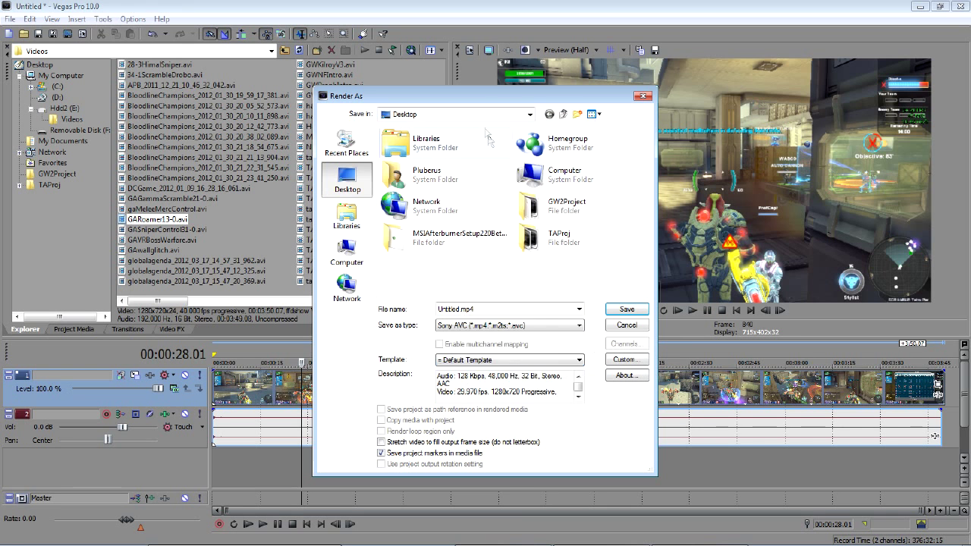
In the custom Sony AVC video settings, keep AVC format, 1280x720 frame size and Main profile
click(624, 360)
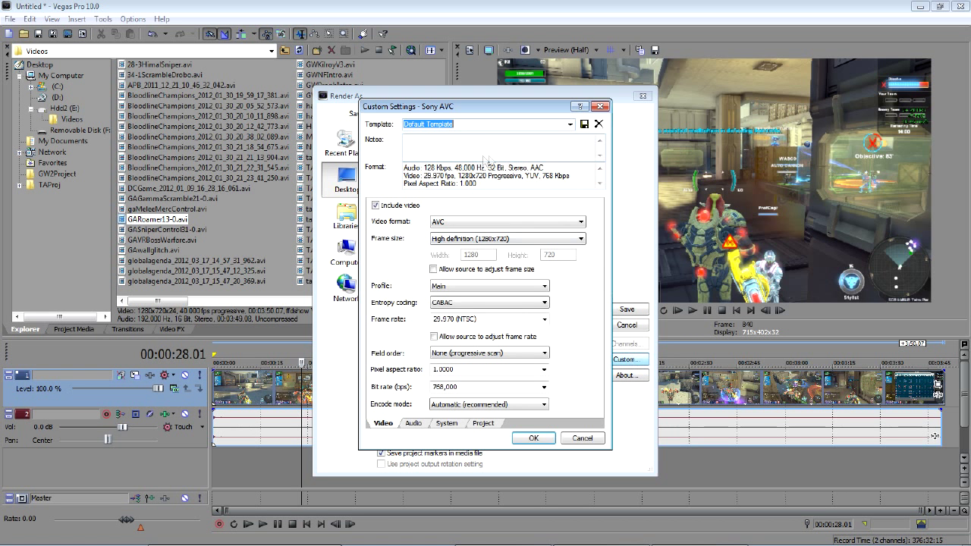
click(444, 224)
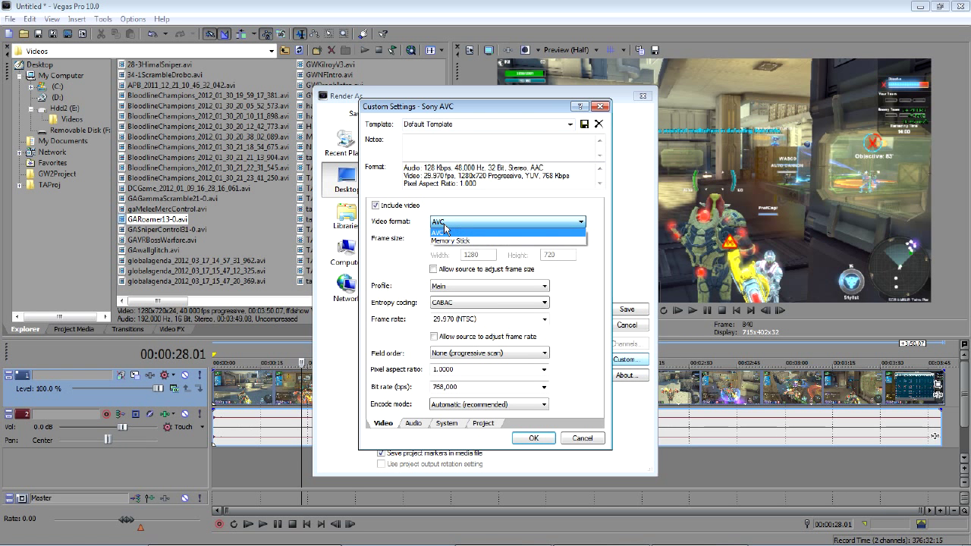
click(470, 232)
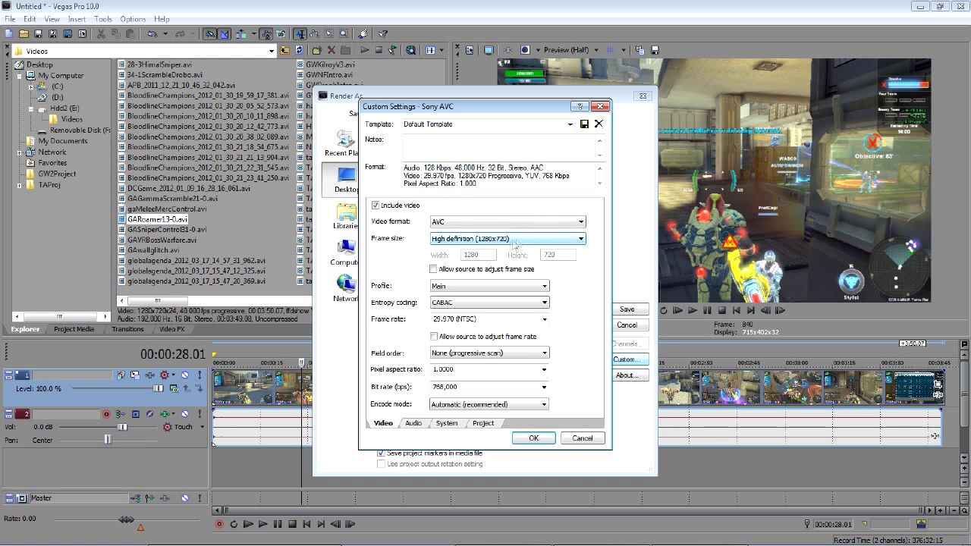
click(508, 240)
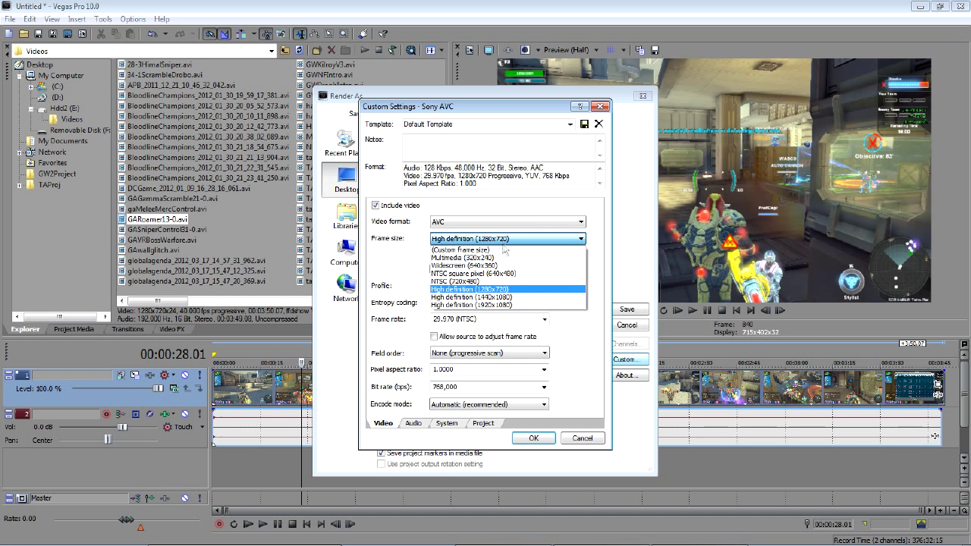
click(540, 289)
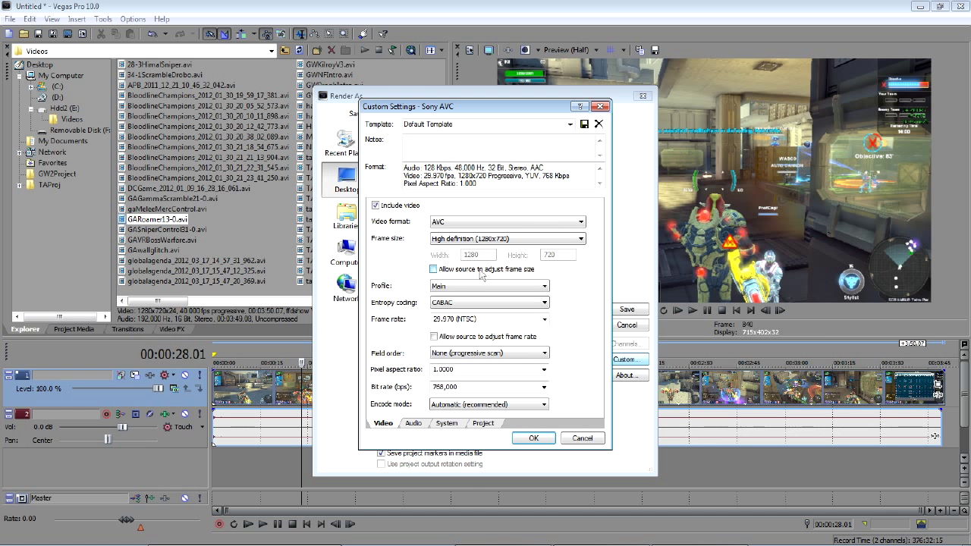
click(494, 289)
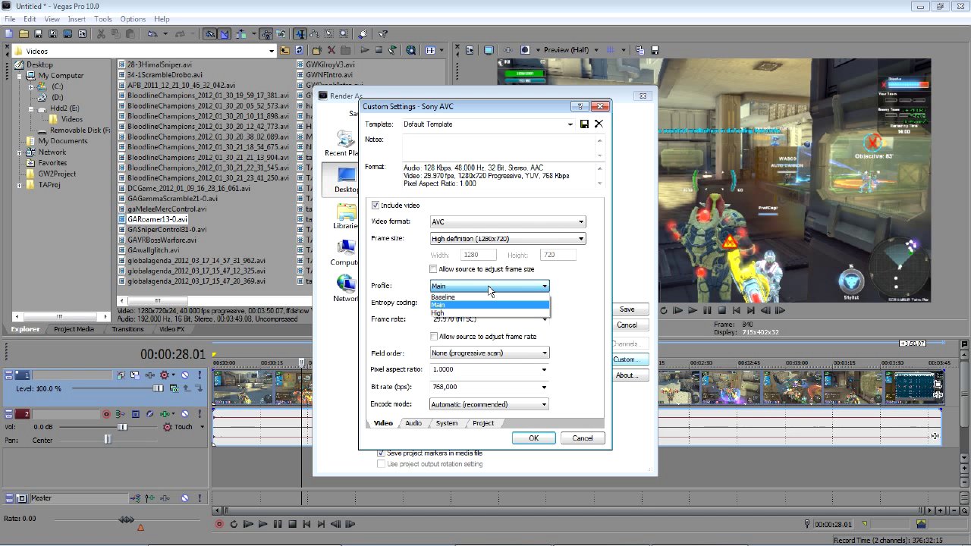
click(492, 288)
Keep CABAC entropy coding, 29.970 (NTSC) frame rate and progressive scan field order
click(483, 302)
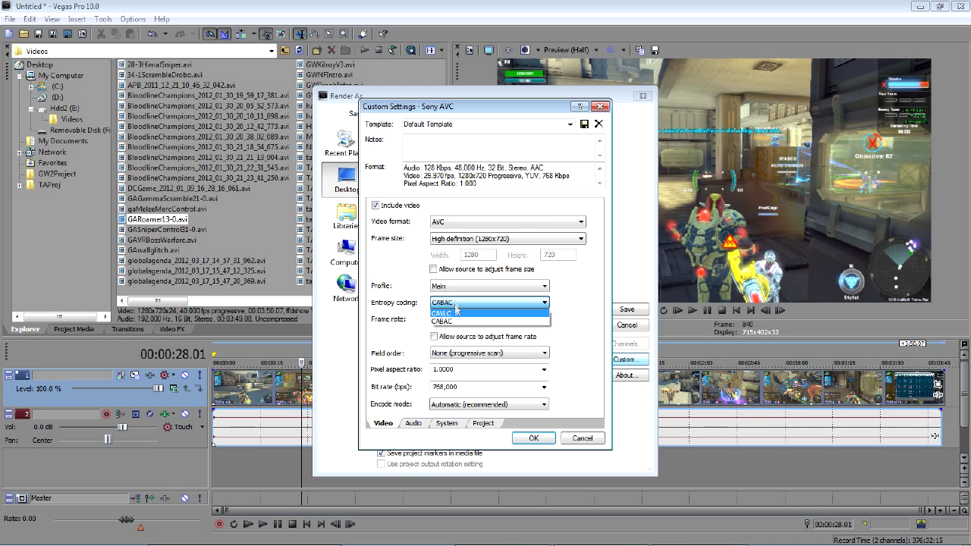
click(430, 321)
click(438, 319)
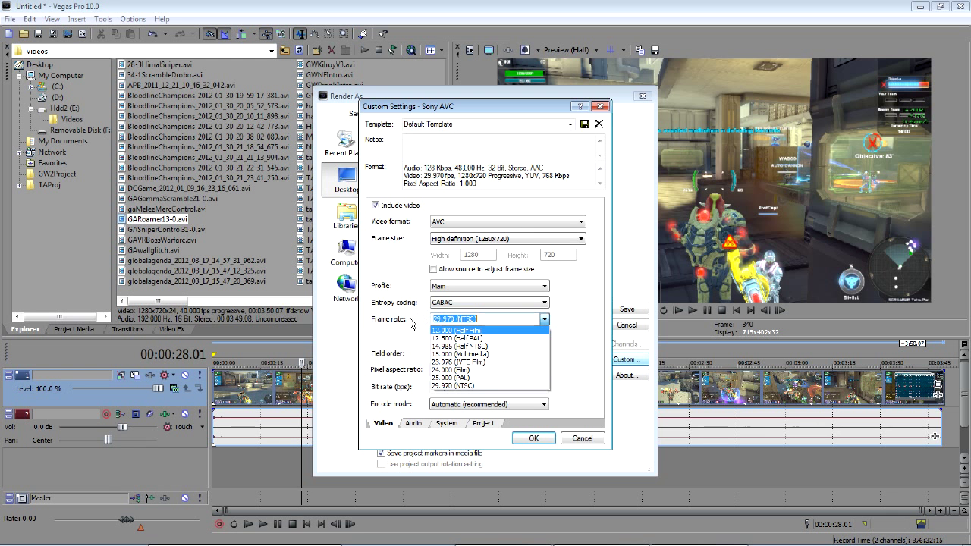
click(541, 321)
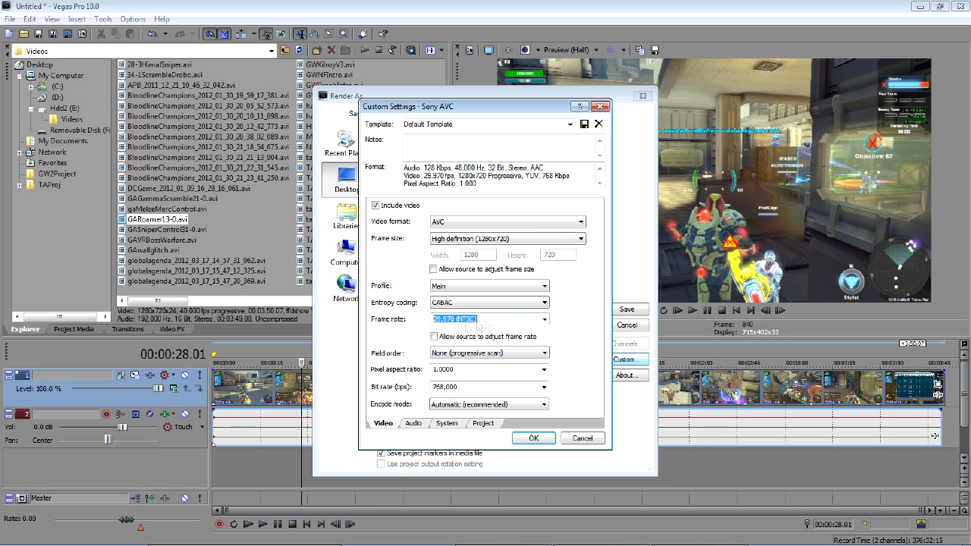
click(544, 321)
click(544, 321)
click(497, 352)
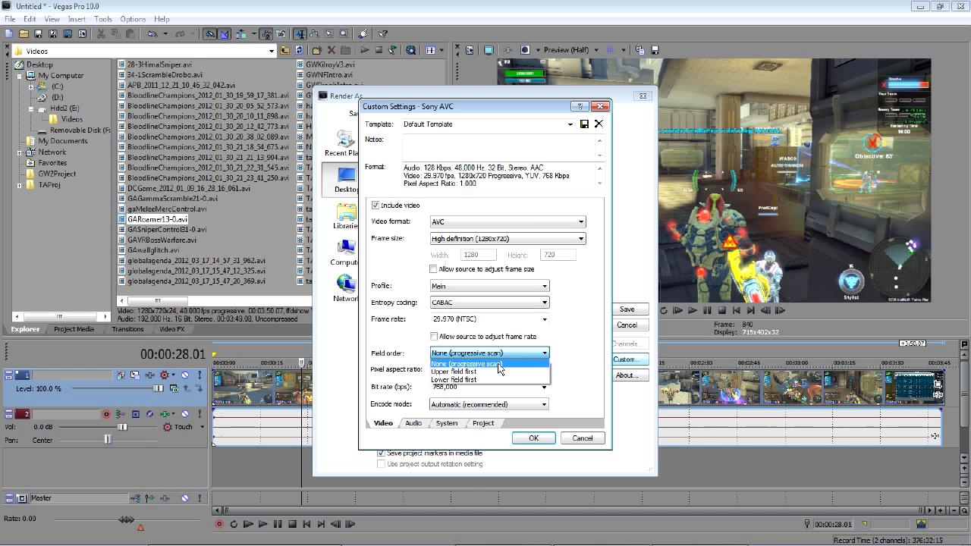
click(481, 364)
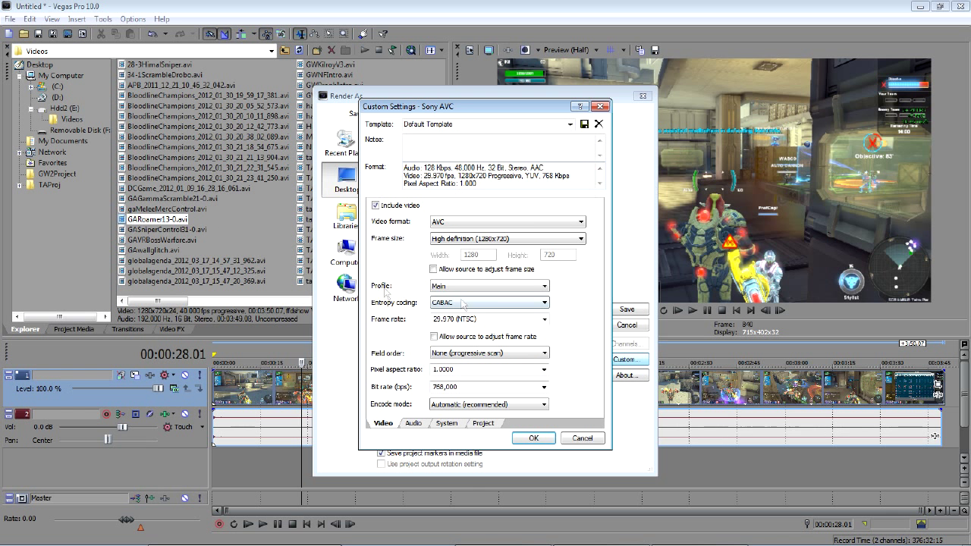
click(545, 370)
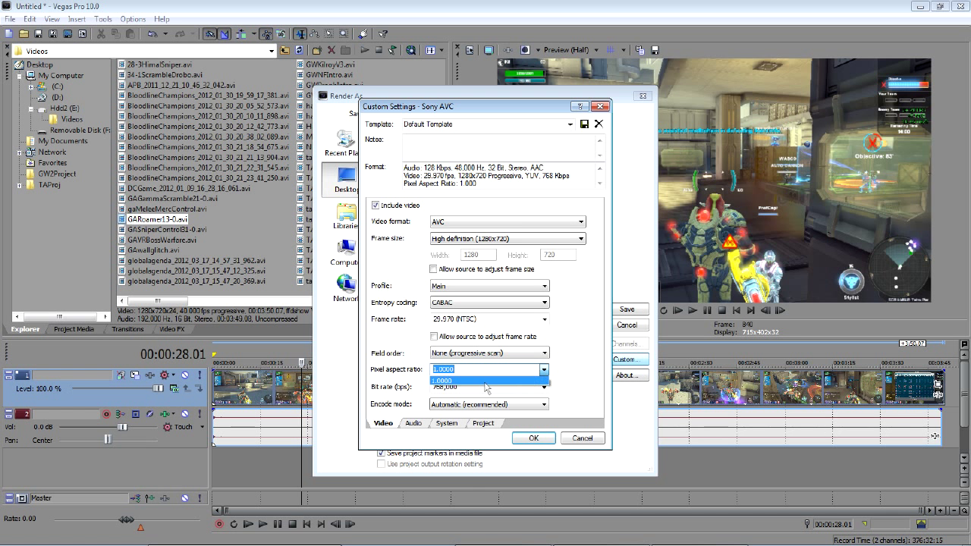
click(444, 380)
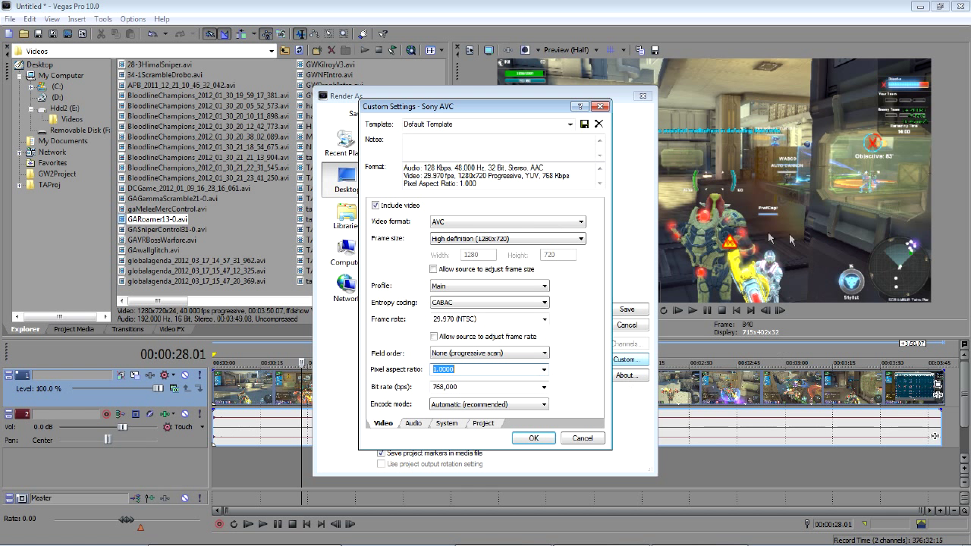
click(543, 372)
click(543, 383)
click(545, 387)
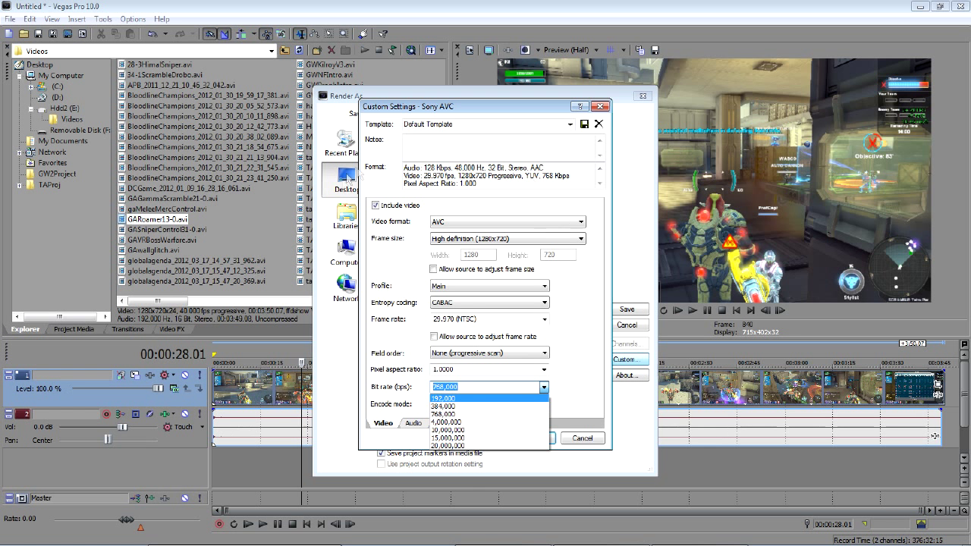
click(398, 379)
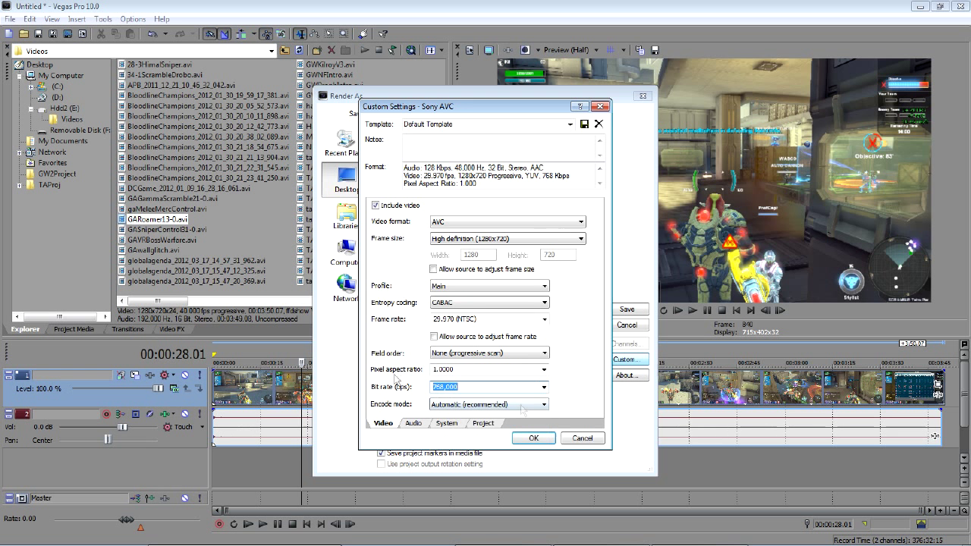
click(486, 405)
click(483, 406)
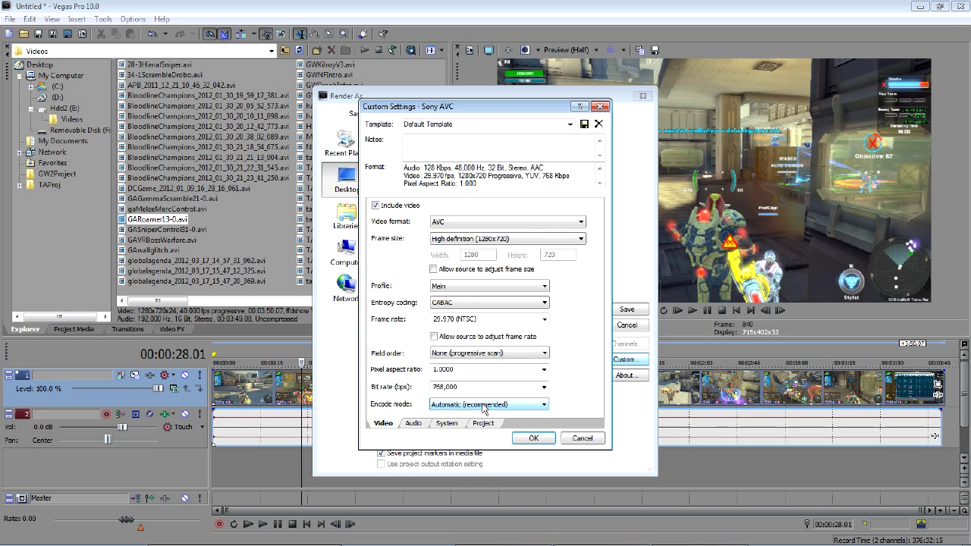
click(414, 423)
Keep the audio at AAC, 48,000 Hz sample rate, 128,000 bps and Stereo
click(560, 220)
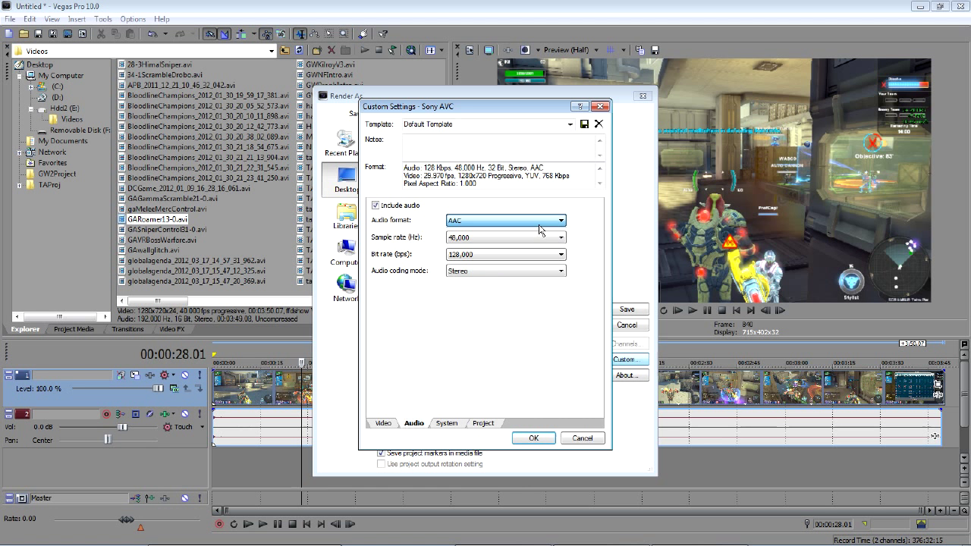
click(522, 229)
click(520, 238)
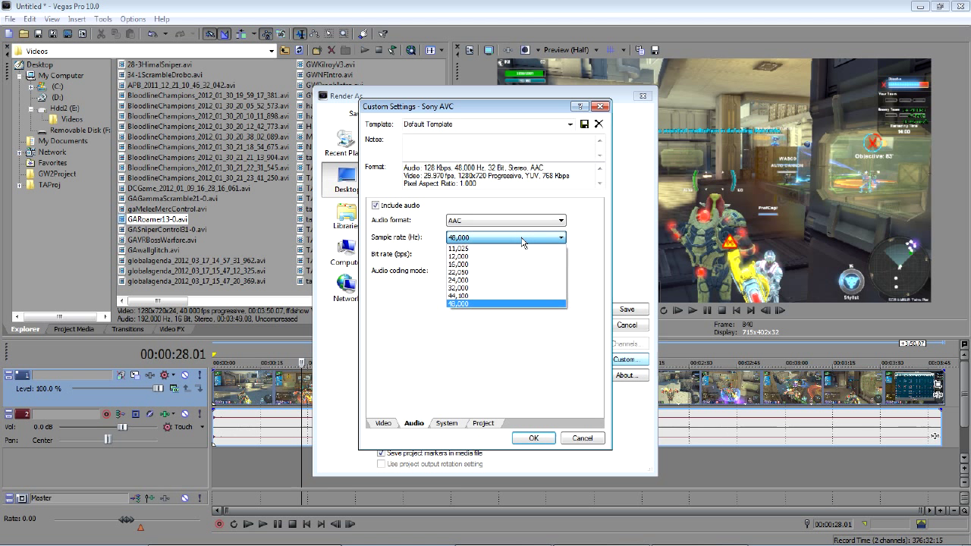
click(498, 306)
click(483, 237)
click(458, 307)
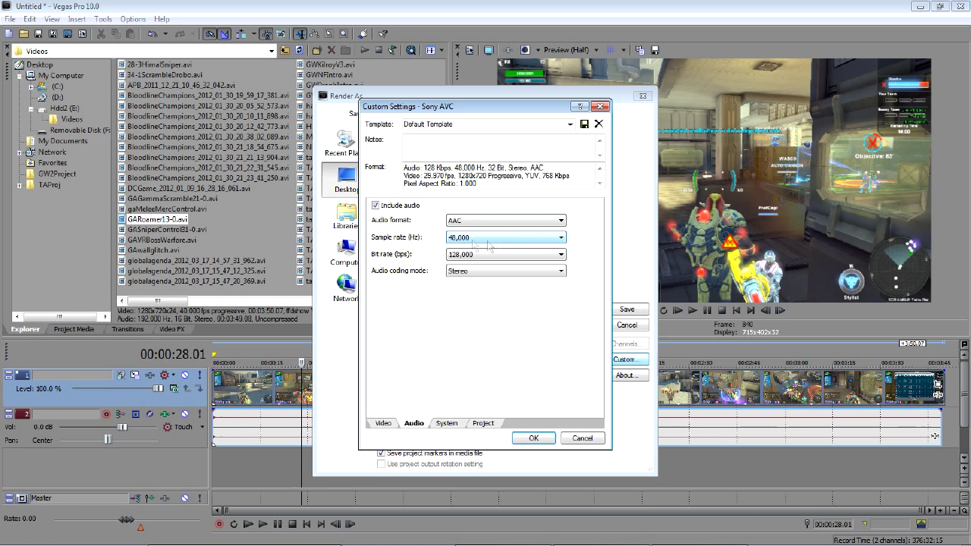
click(486, 238)
click(484, 242)
click(471, 258)
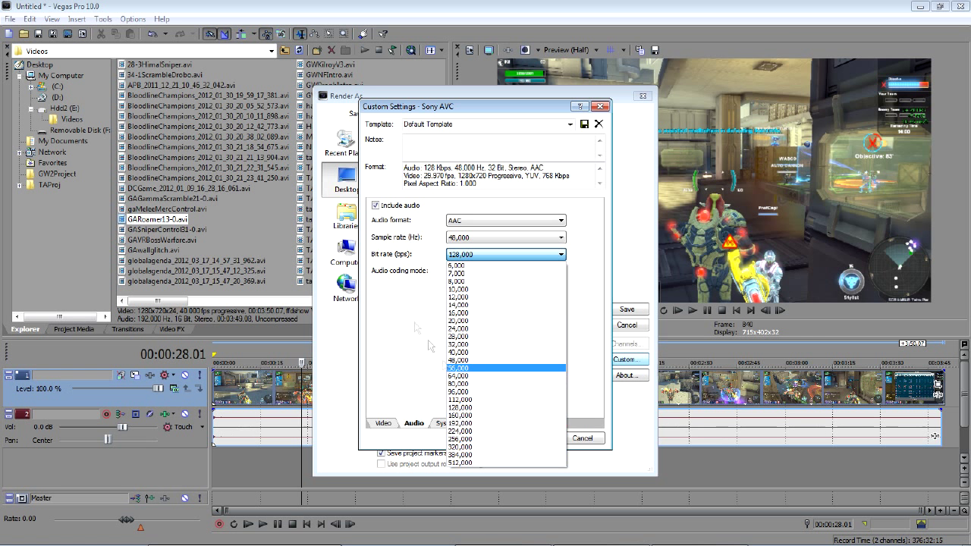
click(410, 245)
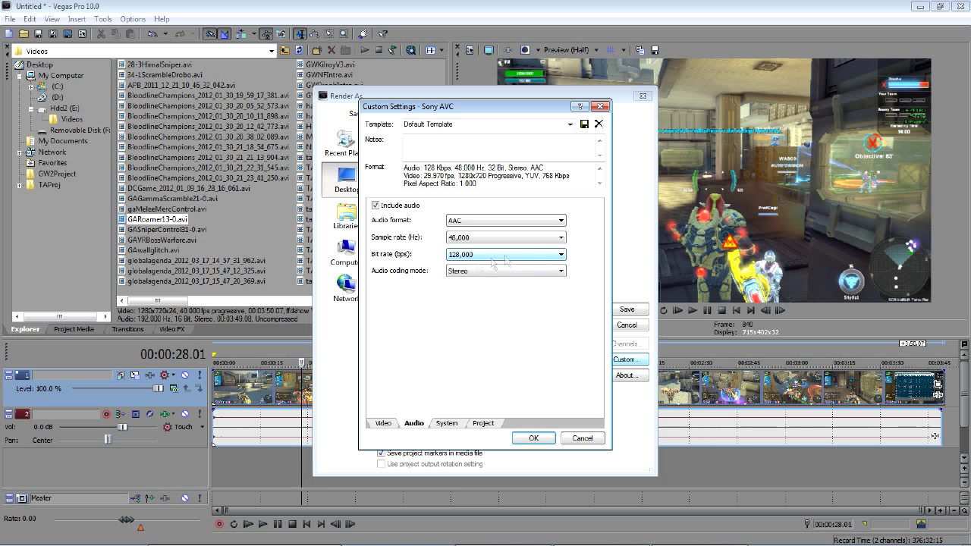
click(455, 271)
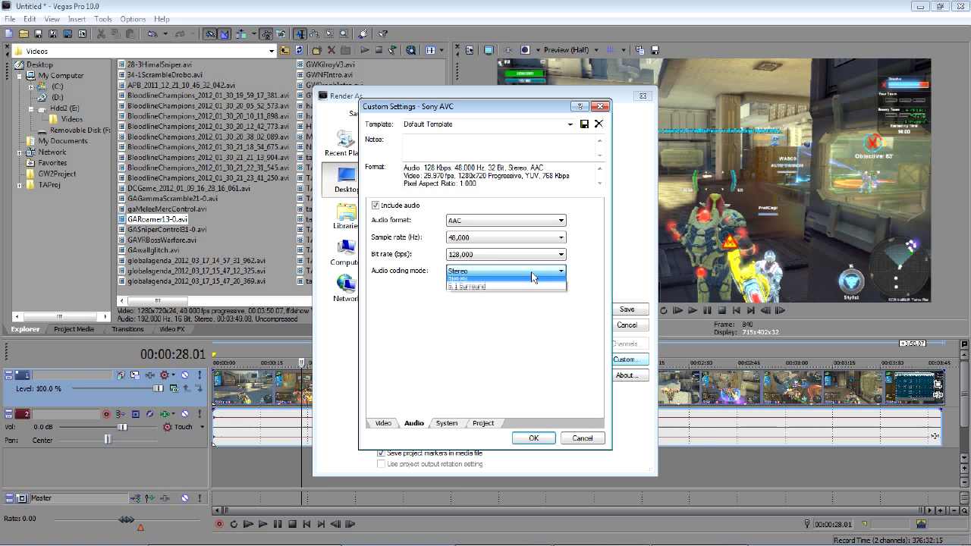
click(475, 282)
Confirm the output format stays MP4 file format (.mp4)
click(451, 424)
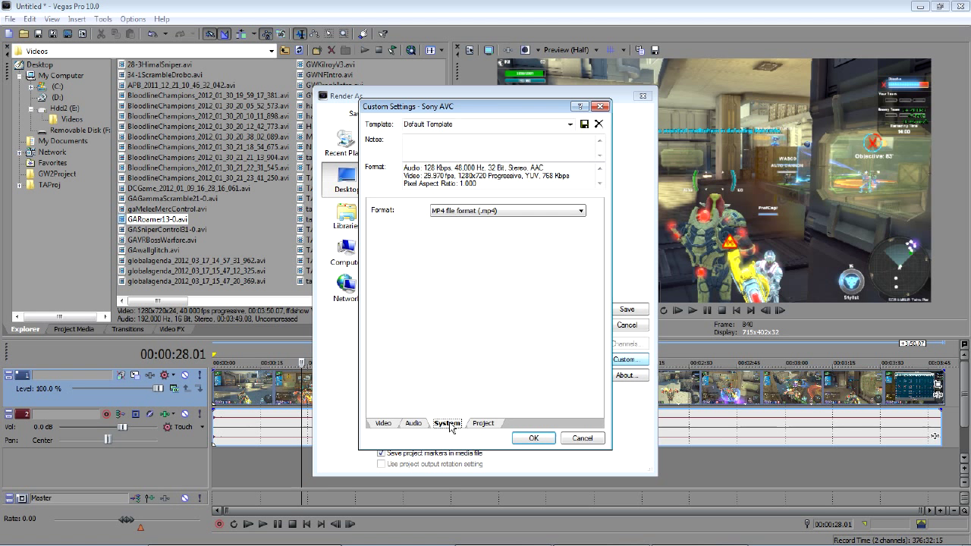
click(505, 212)
click(506, 211)
Set video rendering quality to Best, leaving stereoscopic 3D mode on project settings
click(485, 424)
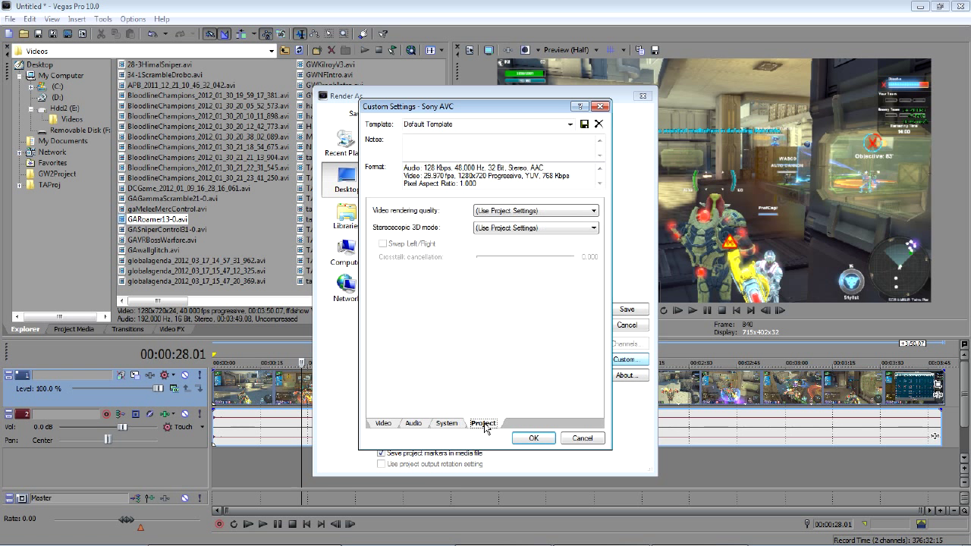
click(523, 212)
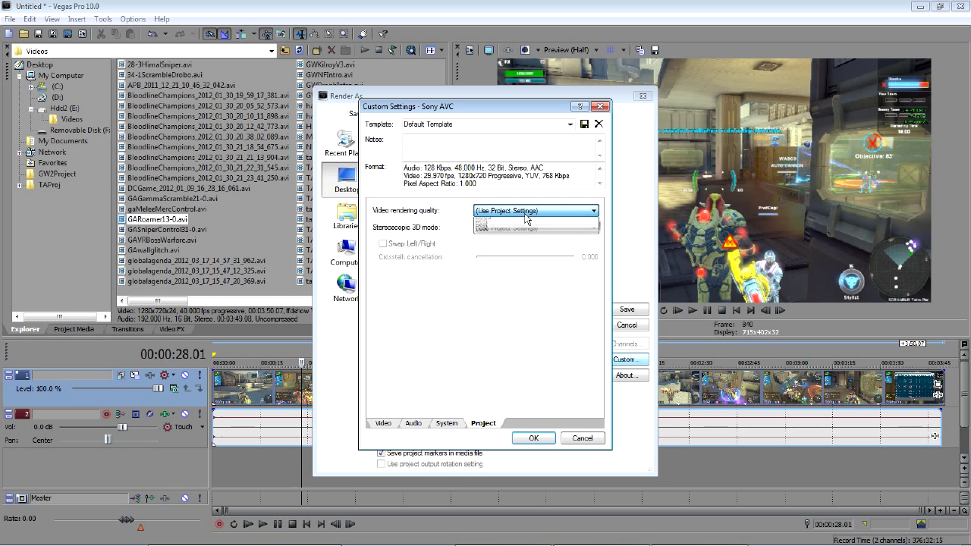
click(494, 253)
click(531, 228)
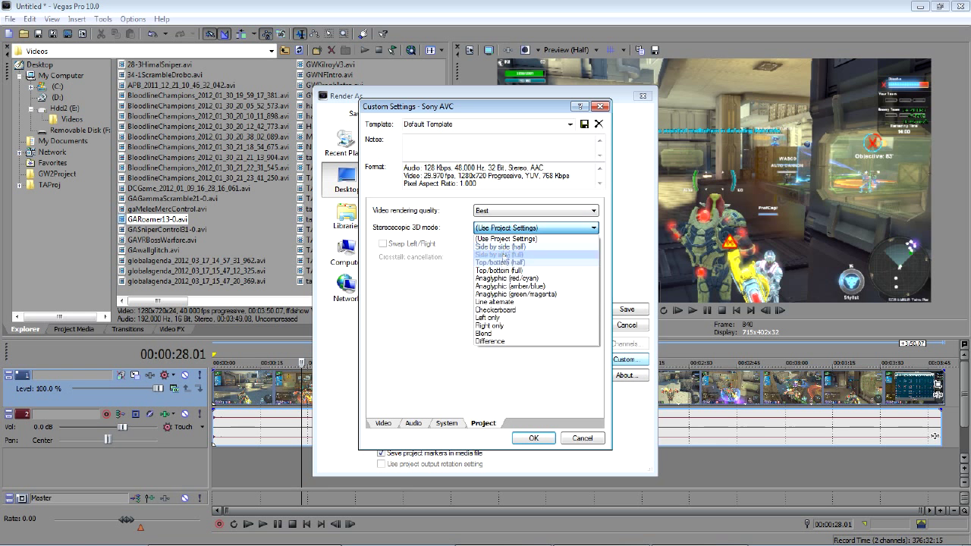
click(501, 238)
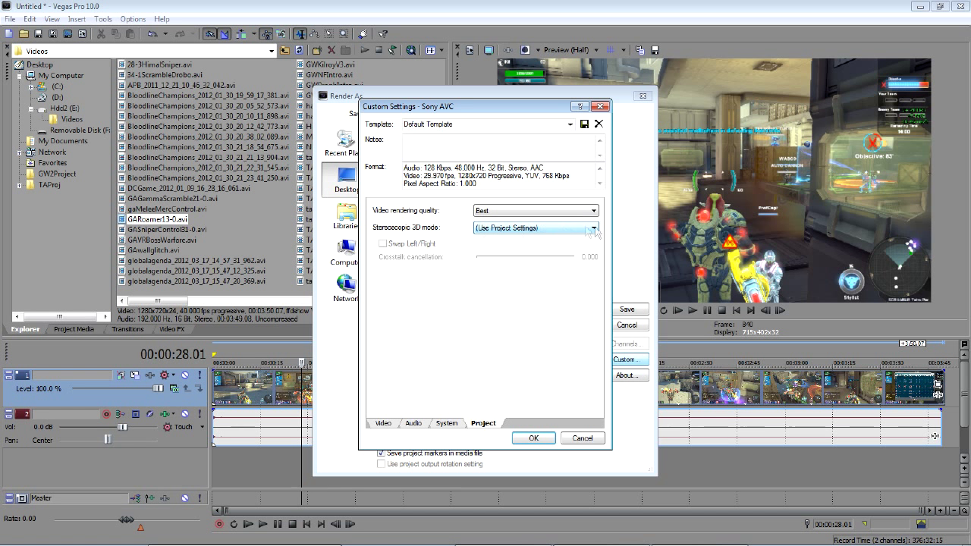
click(447, 424)
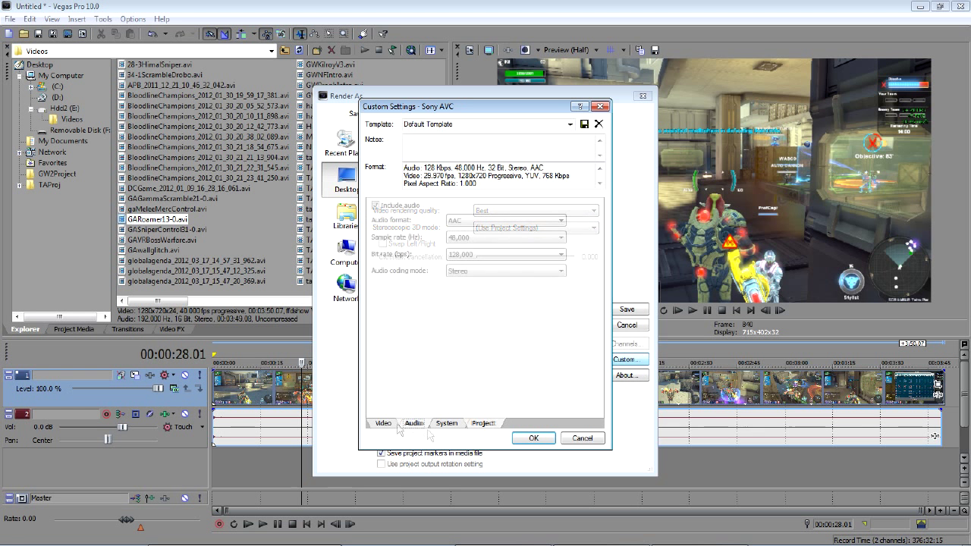
click(413, 423)
click(383, 423)
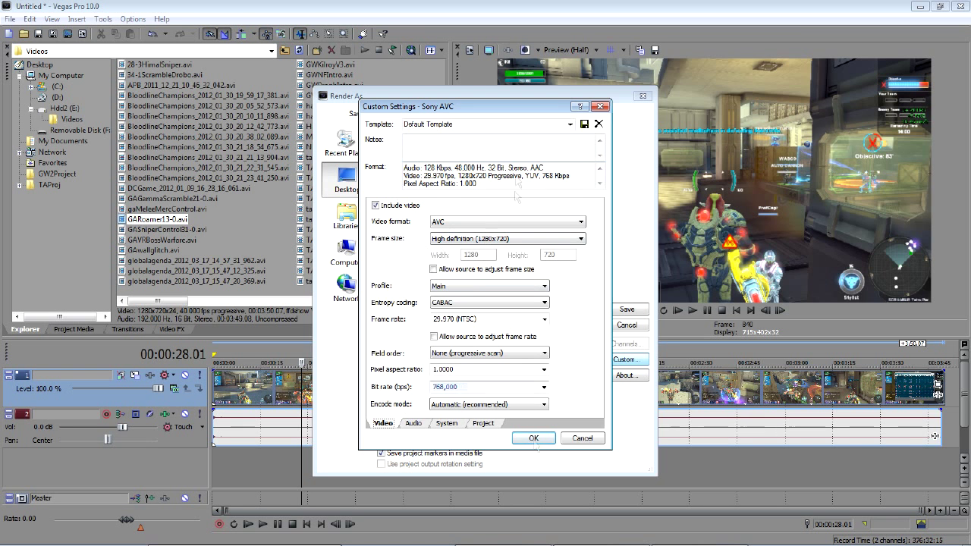
click(534, 438)
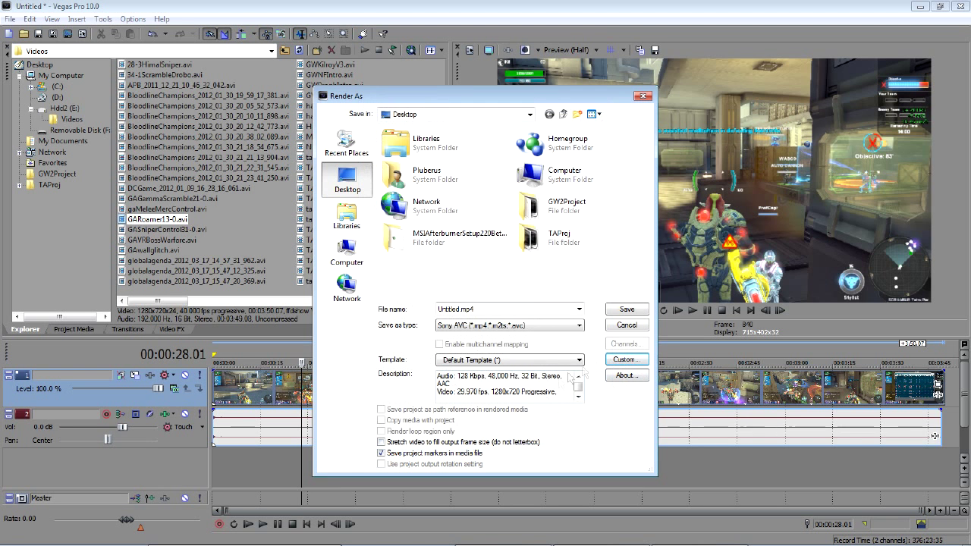
click(624, 359)
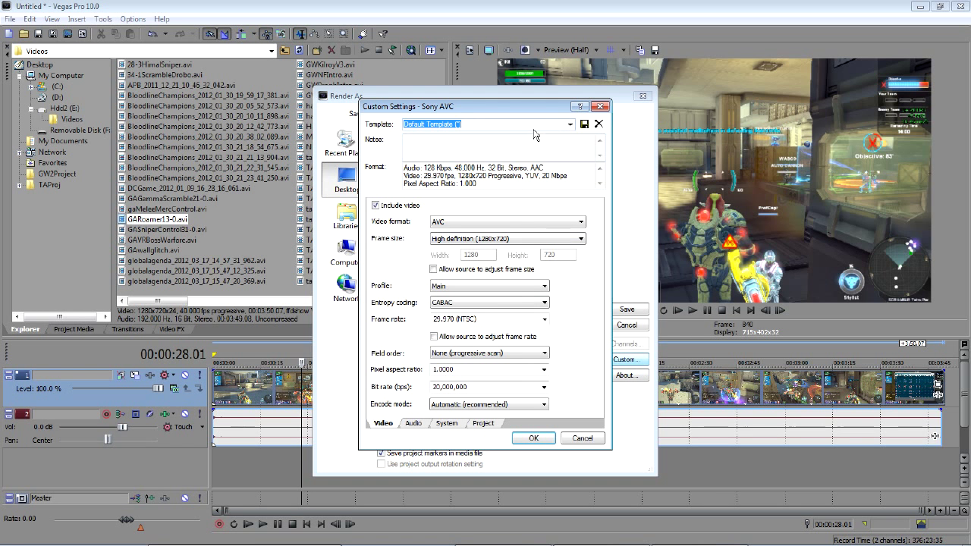
click(487, 126)
click(570, 124)
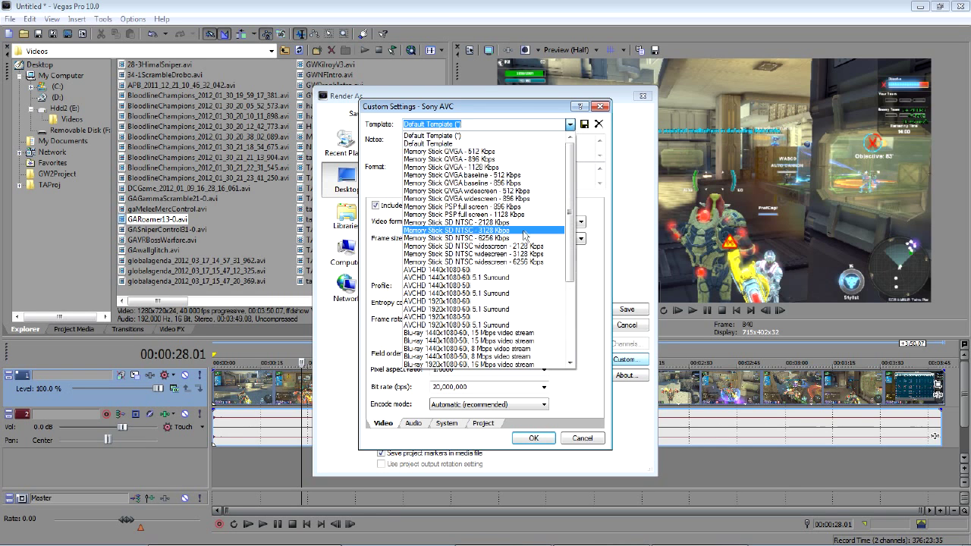
scroll(487, 297, down, 3)
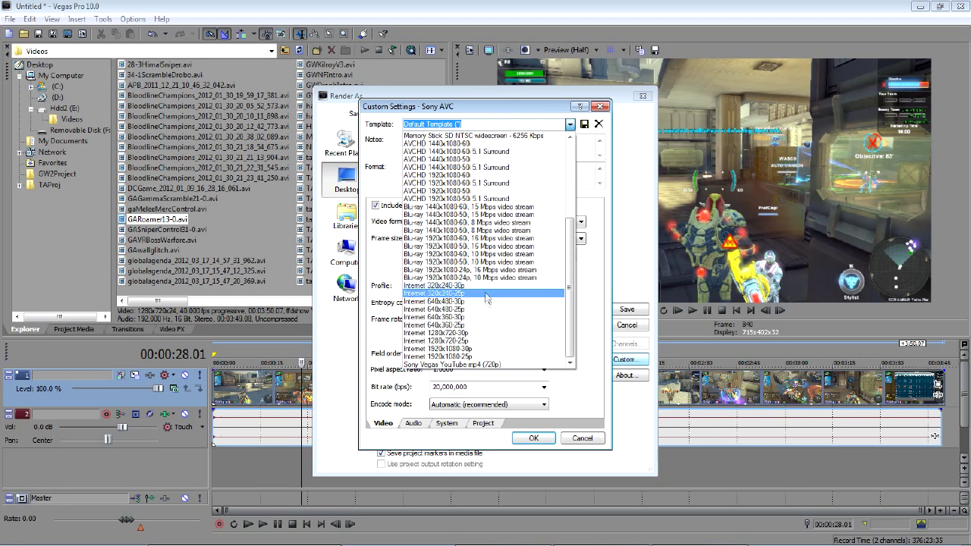
click(459, 365)
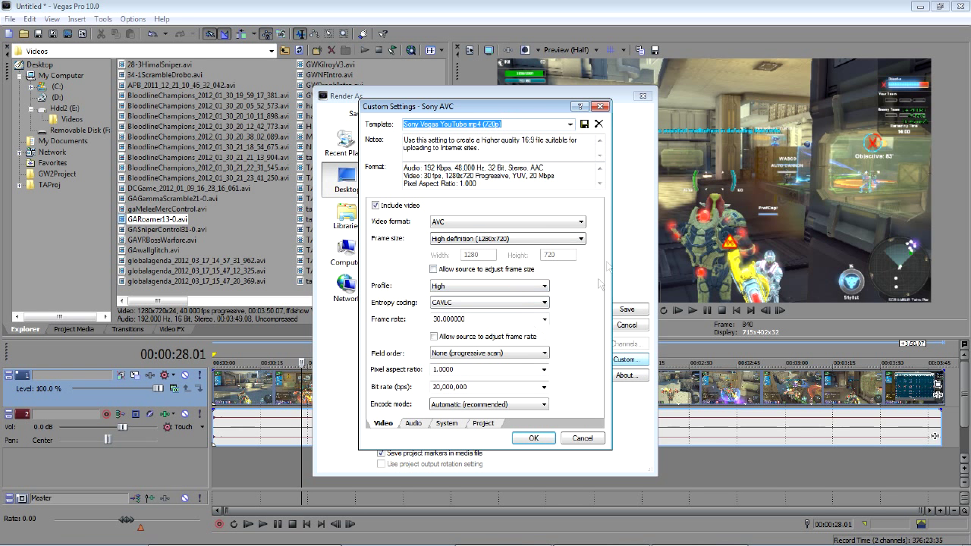
click(571, 440)
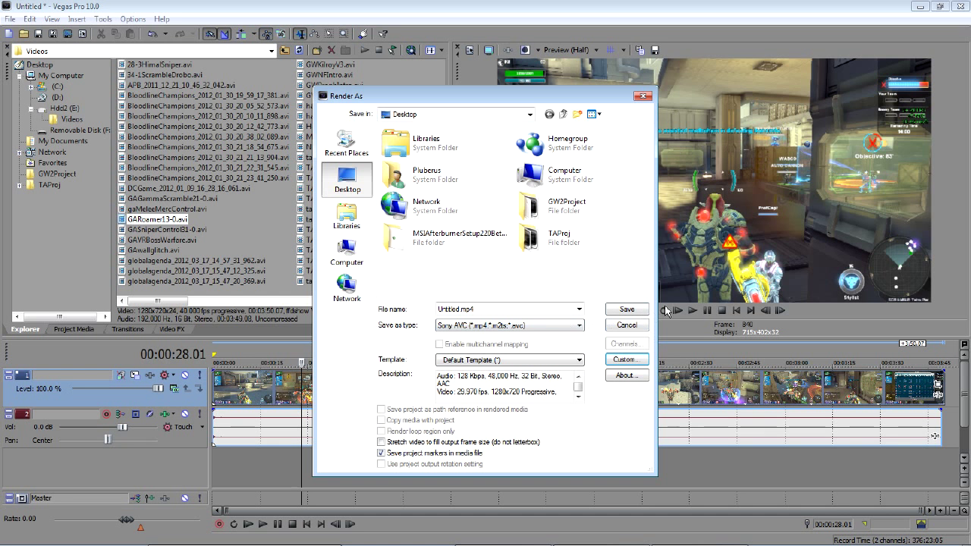
click(626, 327)
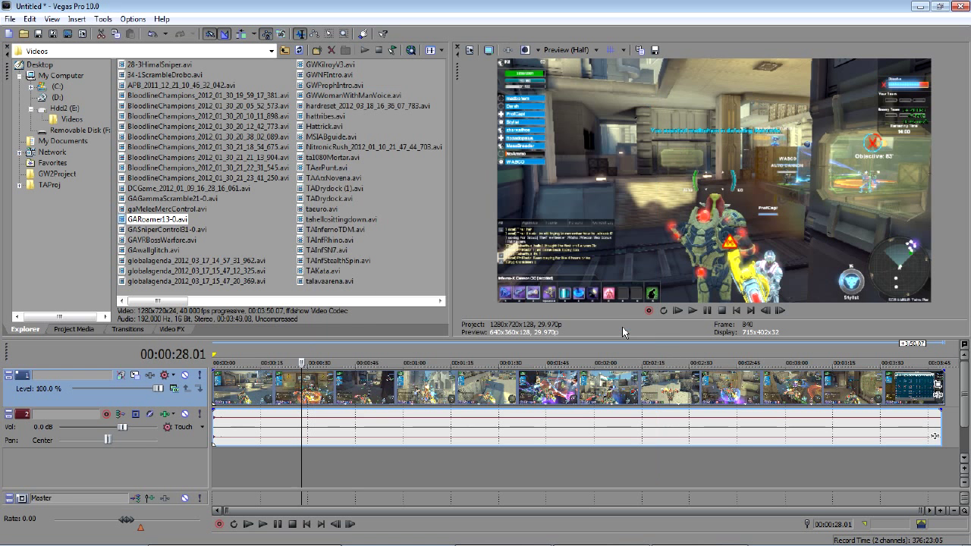
Preview six points of the gameplay clip up to its end, then return to the timeline start
click(396, 391)
click(529, 393)
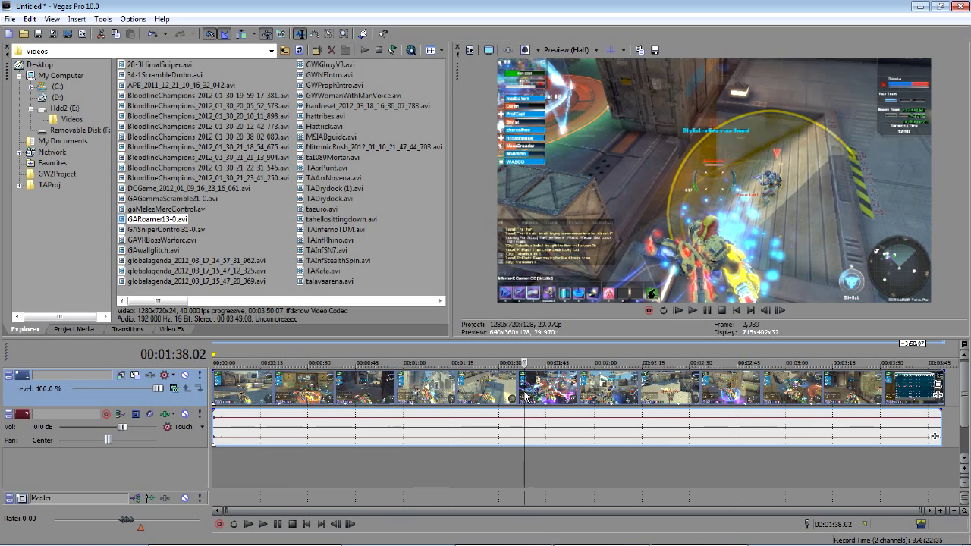
click(605, 394)
click(687, 396)
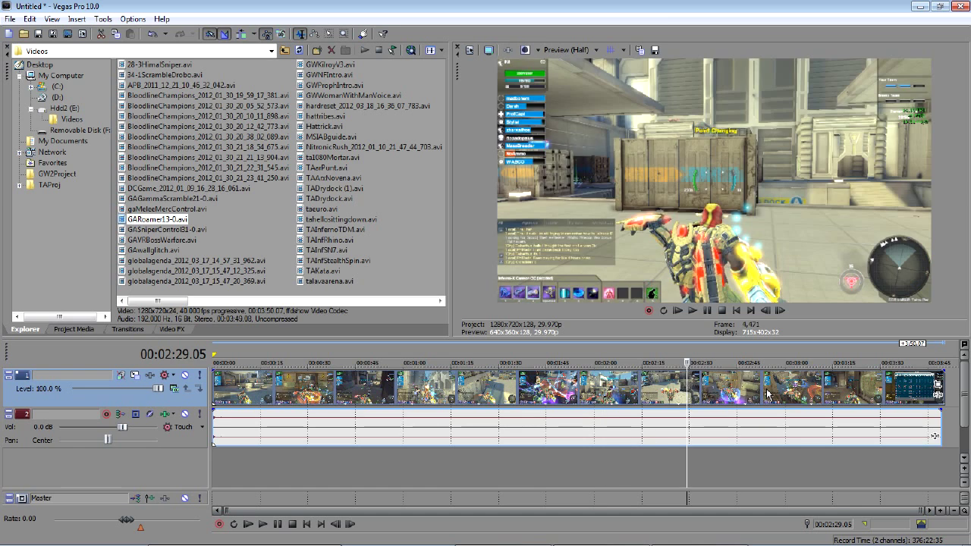
click(767, 395)
click(827, 395)
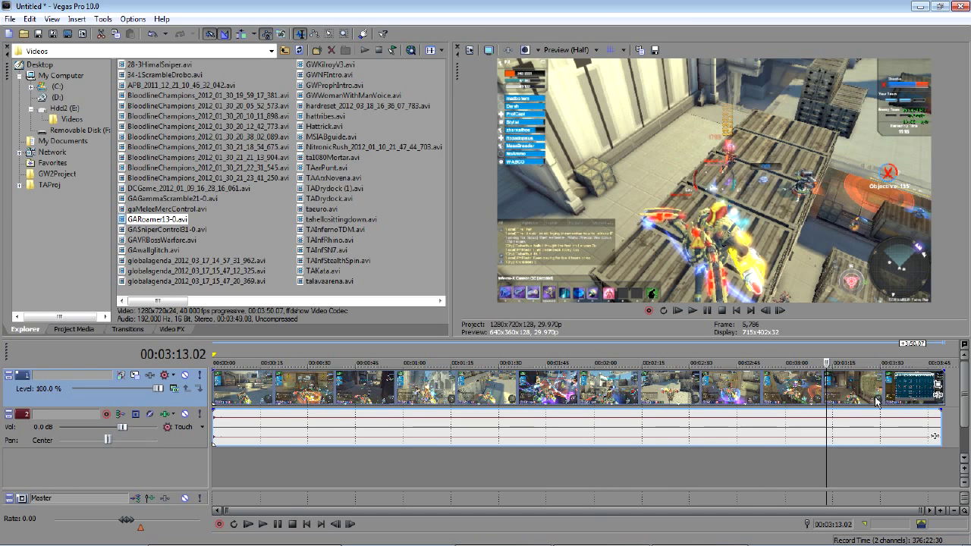
key(ctrl+Home)
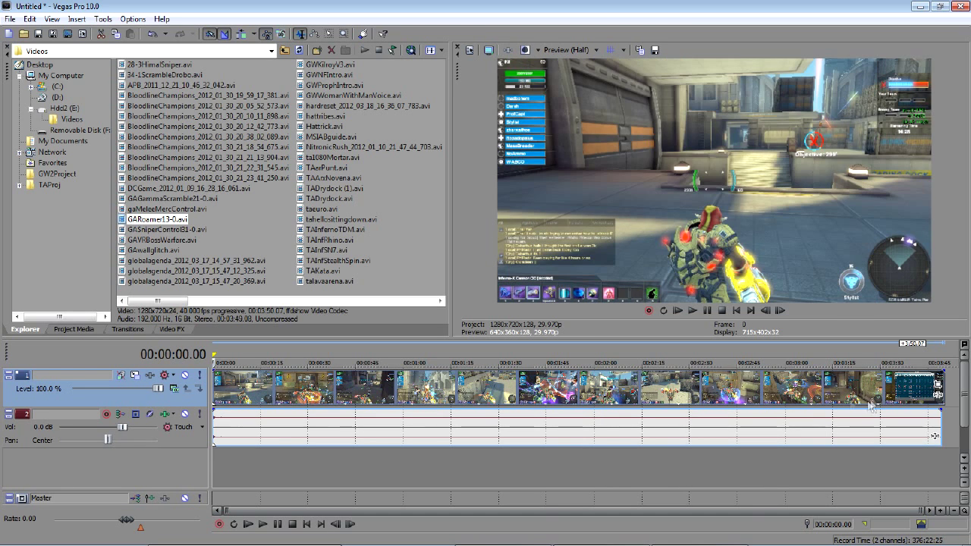